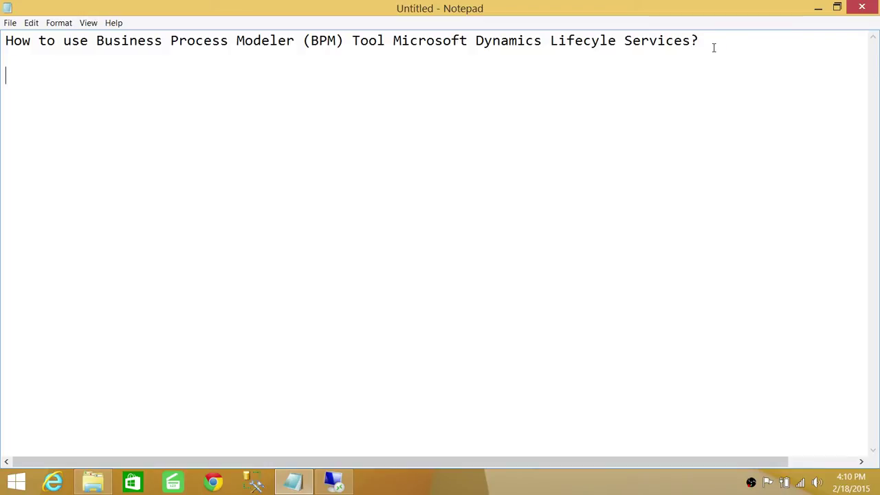
Step: Note four BPM uses: defining and uploading business processes, creating process documents step by step, importing Microsoft Libraries into My Library, and editing existing Business processes
text(1- You can define and upload your business processes 2- Create Process documents step by step 3- Import Microsoft Libraries into My Library 4- Edit existing Business processes)
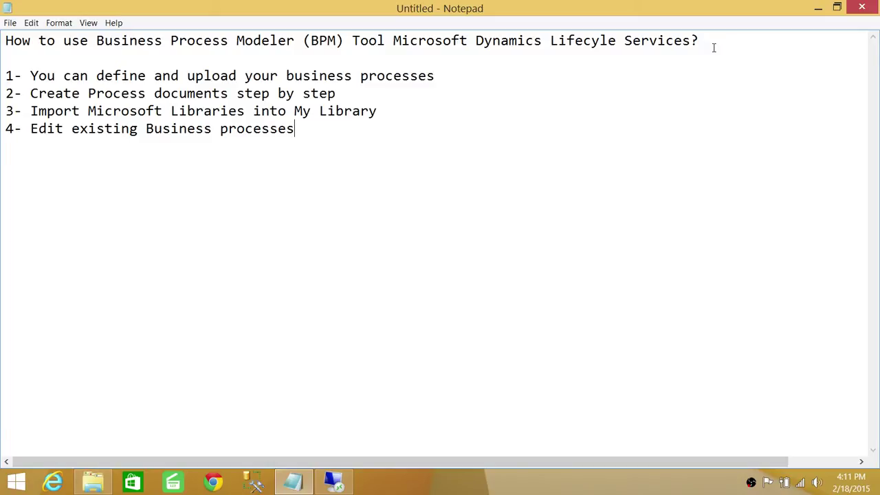
Step: Switch to the Lifecycle Services browser session and open the Business process modeler for the DynamicsDemo project
click(349, 488)
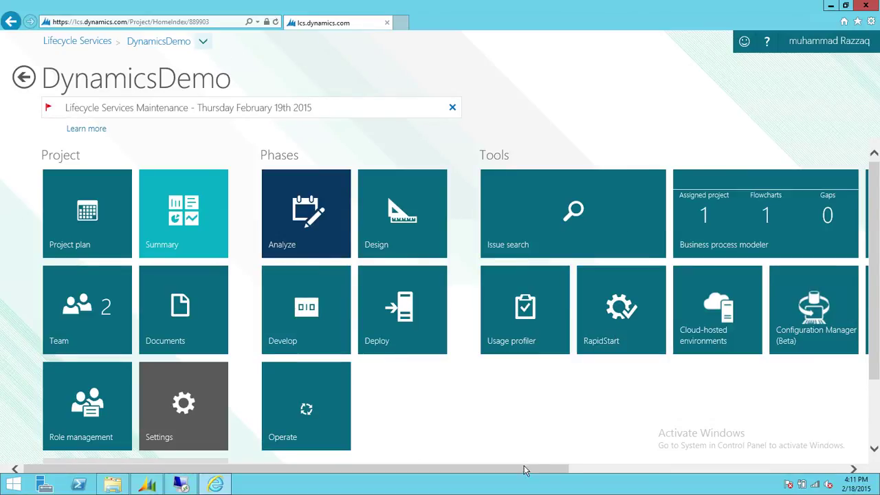
drag(523, 470, 730, 470)
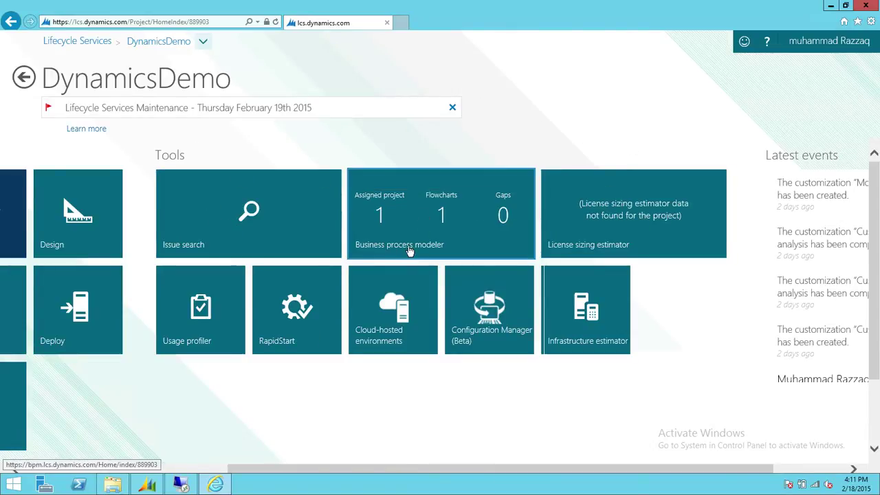
click(206, 43)
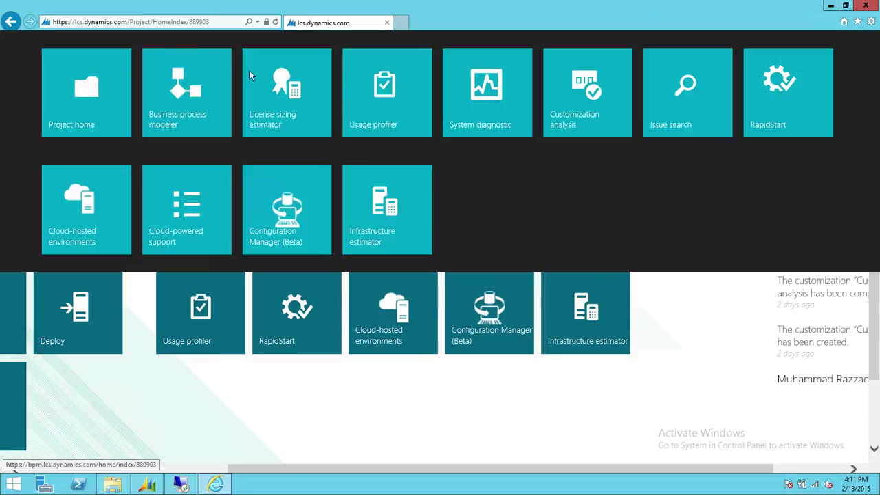
click(203, 113)
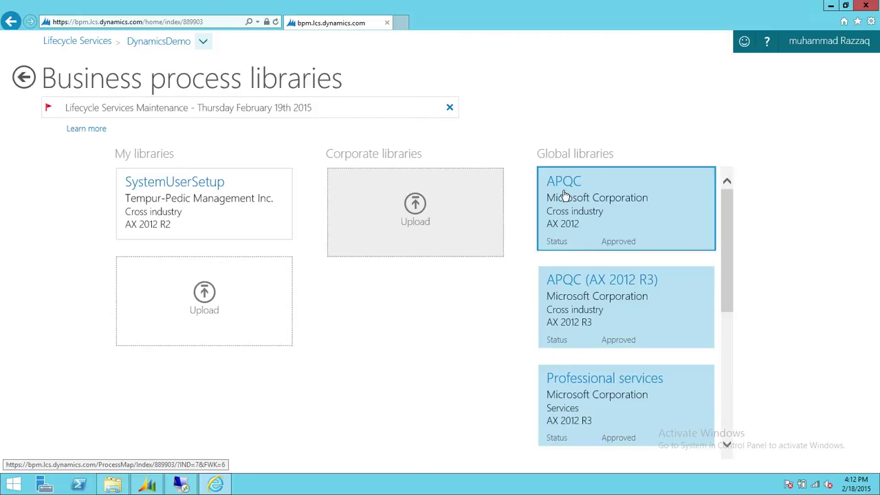
Step: Copy the APQC library for AX 2012 from the global libraries into My libraries as Techbrothers_BPM_Lib
scroll(674, 226, down, 1)
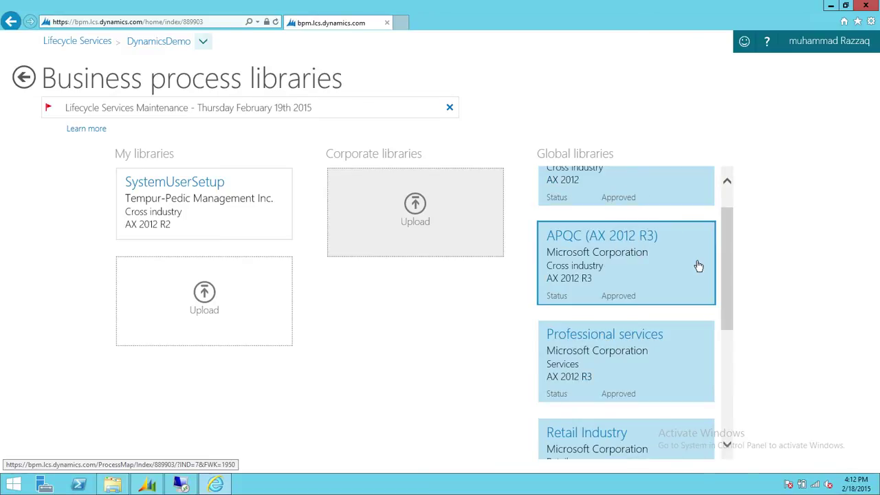
scroll(698, 266, down, 2)
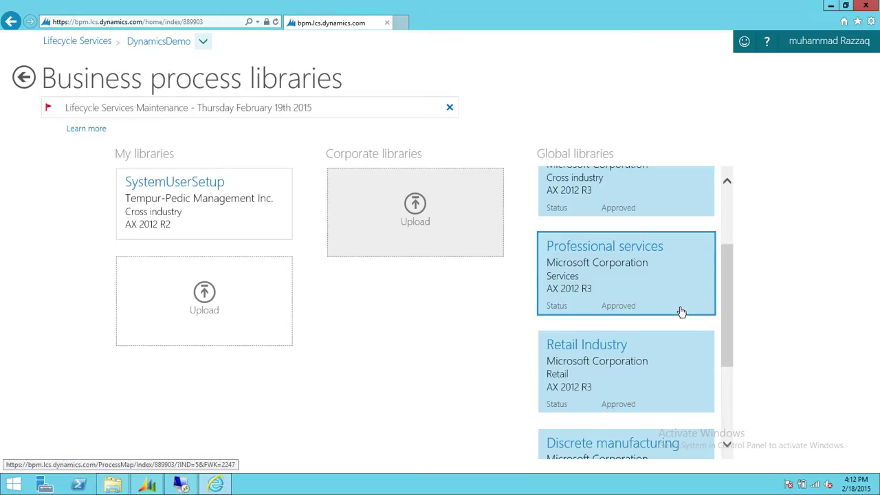
scroll(670, 337, down, 4)
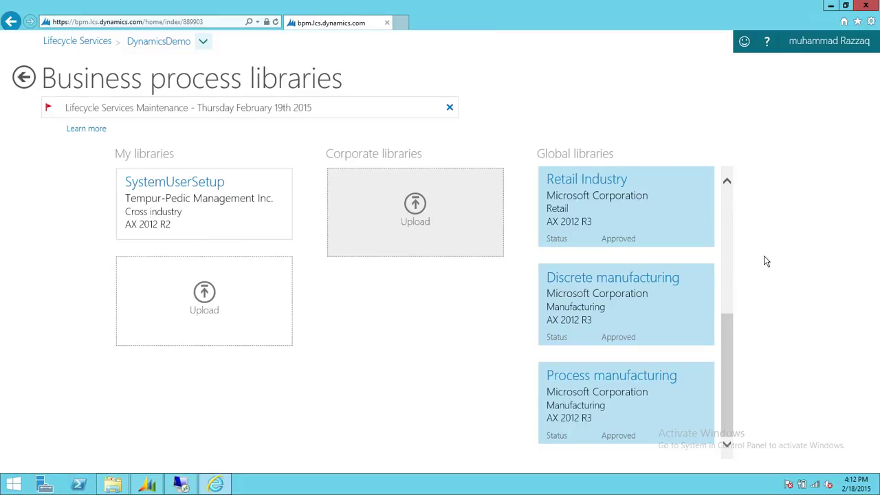
drag(727, 324, 720, 177)
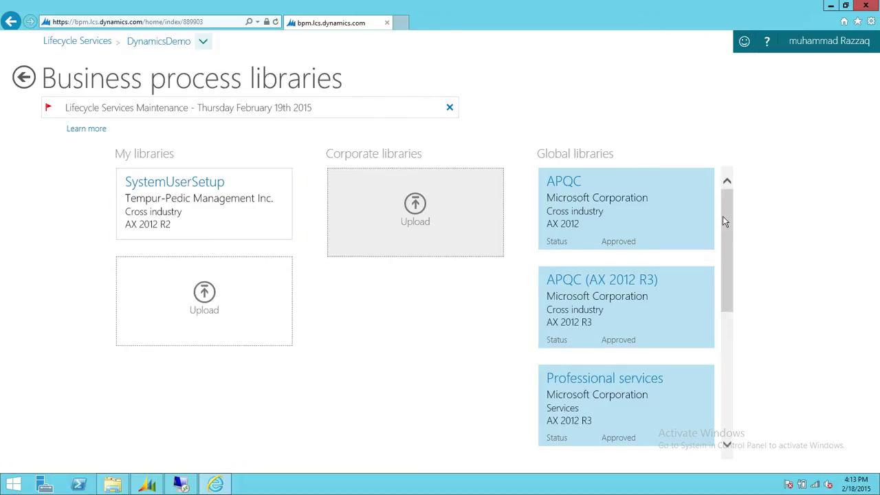
drag(723, 207, 740, 191)
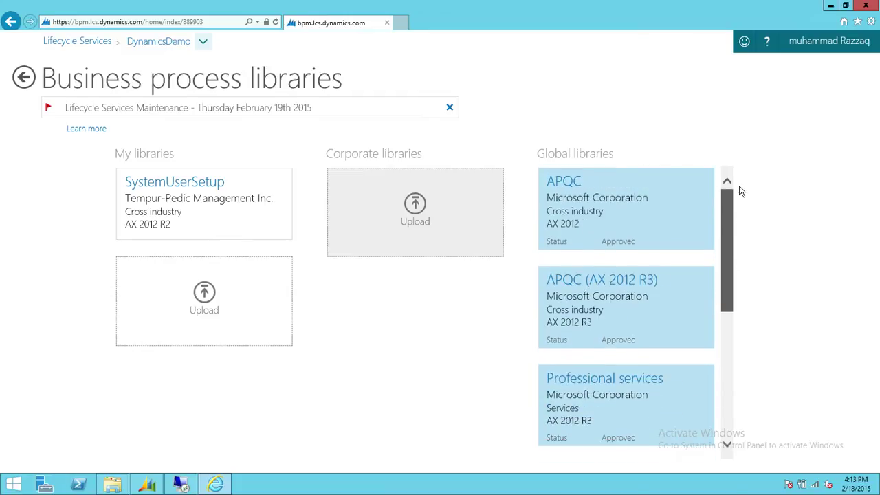
click(607, 199)
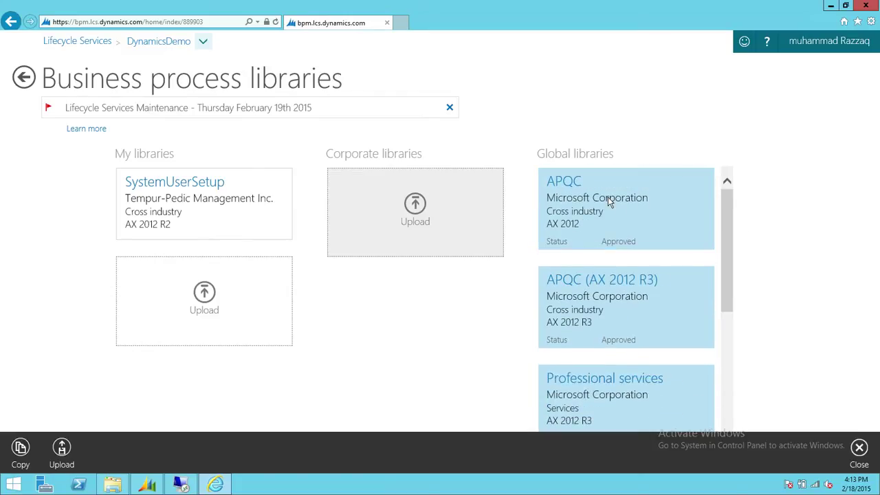
click(20, 450)
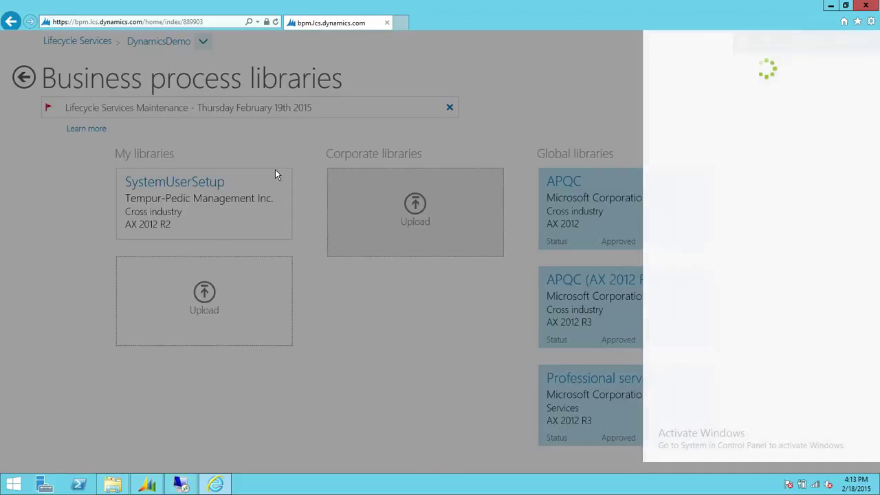
click(731, 101)
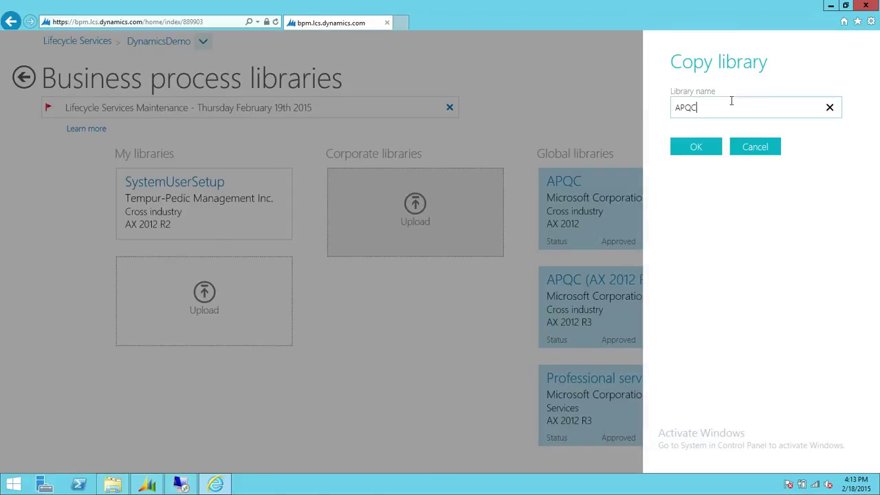
key(ctrl+a)
text(Techb)
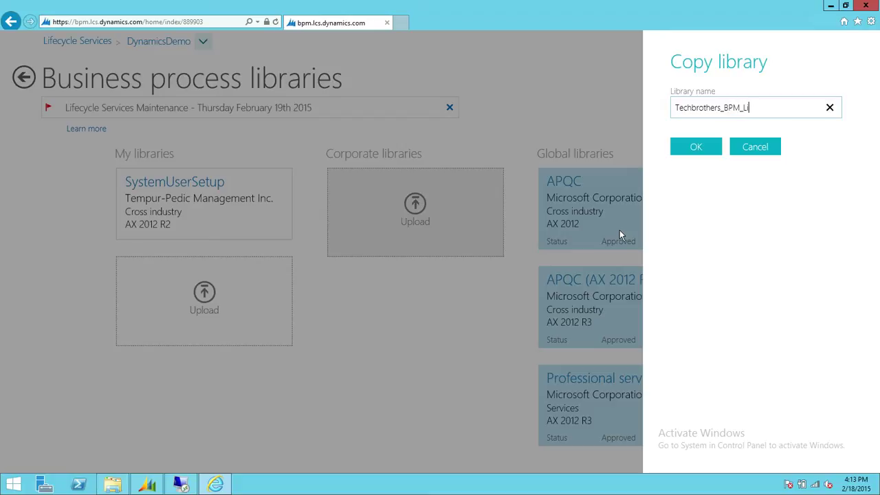
click(699, 148)
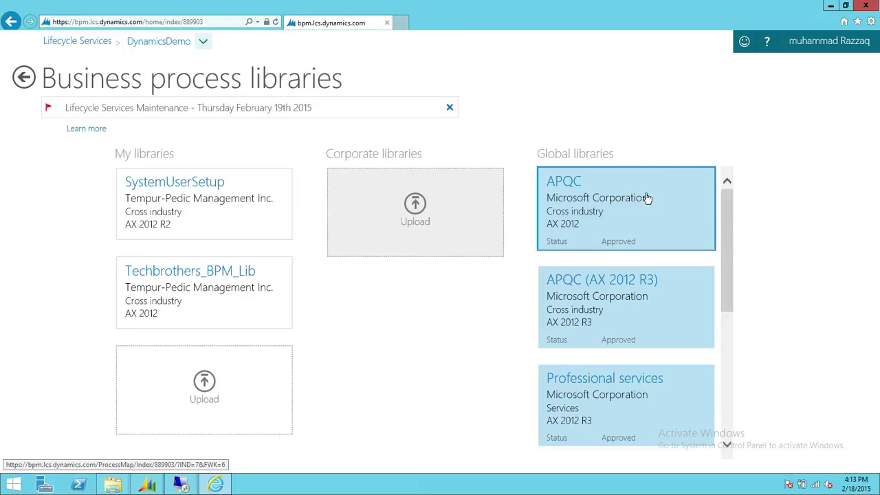
Step: Open the Techbrothers_BPM_Lib library, expand support process 6.0 through 6.1 to 6.1.3 Monitor and update plans, and display that process's description
click(216, 284)
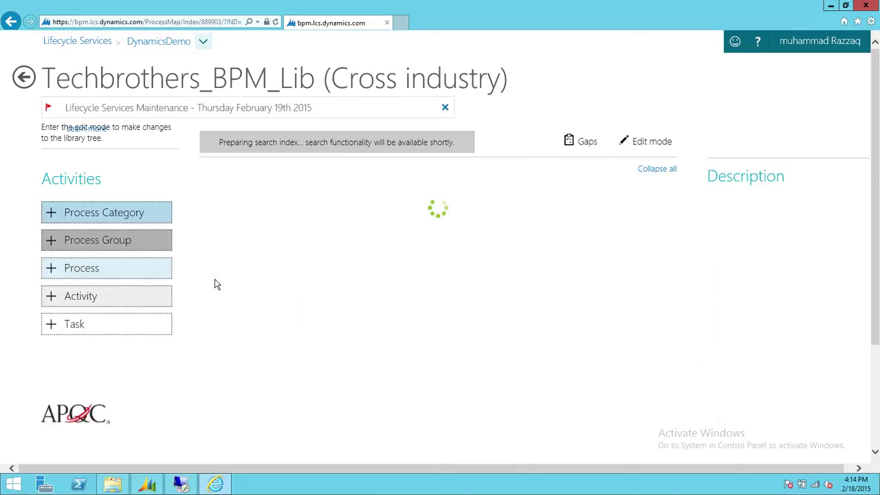
click(221, 22)
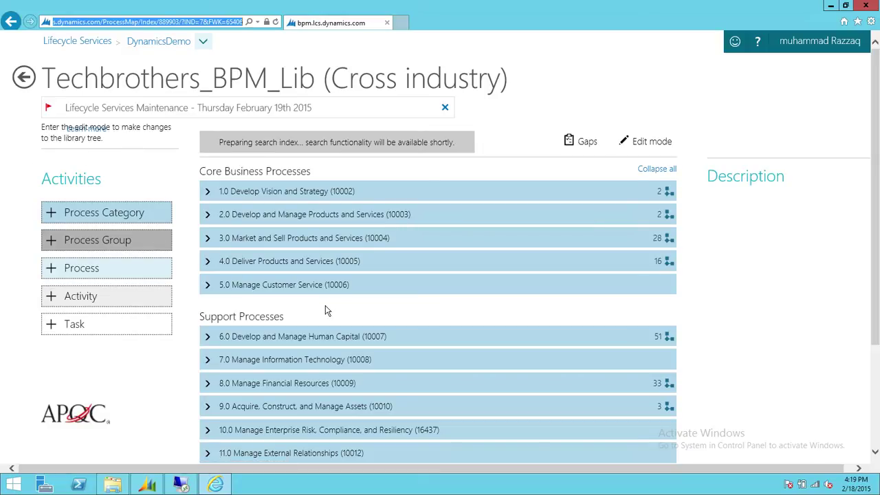
click(208, 338)
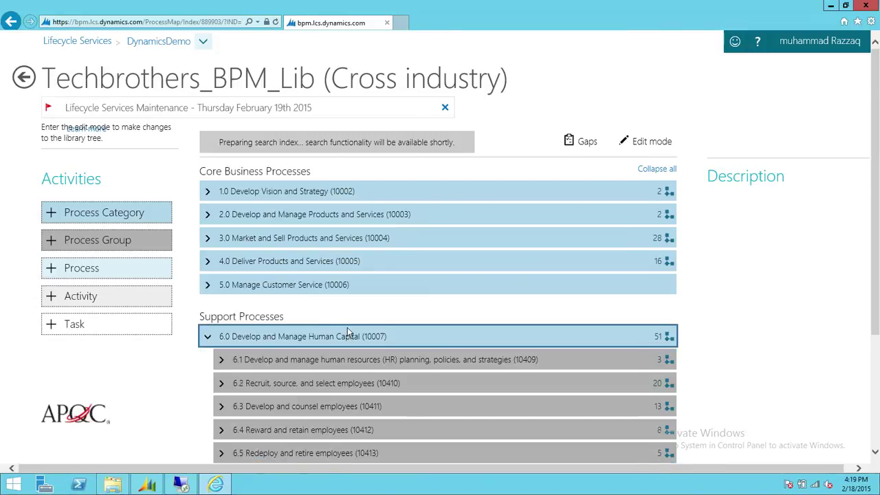
scroll(240, 194, down, 5)
scroll(230, 204, up, 1)
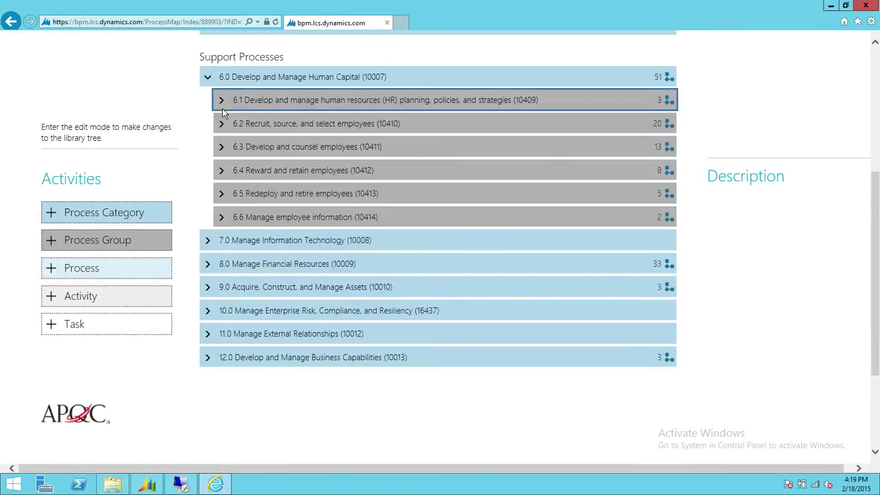
click(222, 105)
click(235, 171)
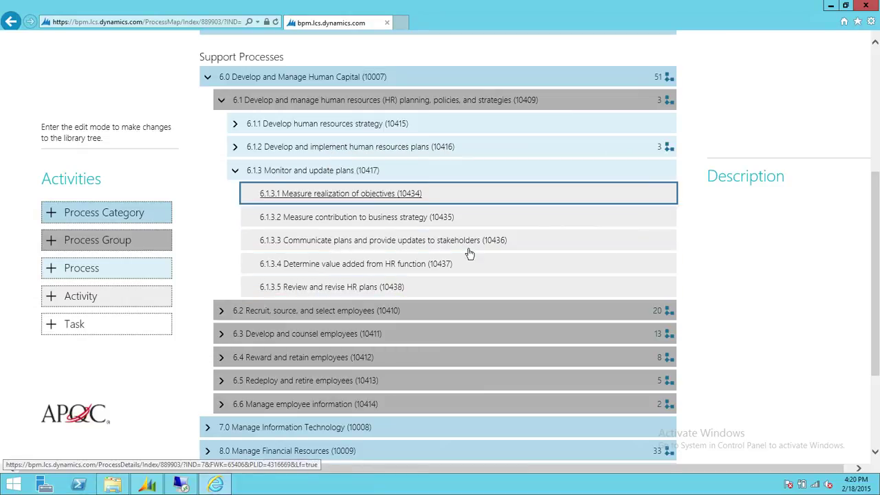
click(473, 177)
Step: Turn on editing of the library tree and move activity 6.1.3.5 Review and revise HR plans up to just below 6.1.3.1
scroll(578, 222, up, 4)
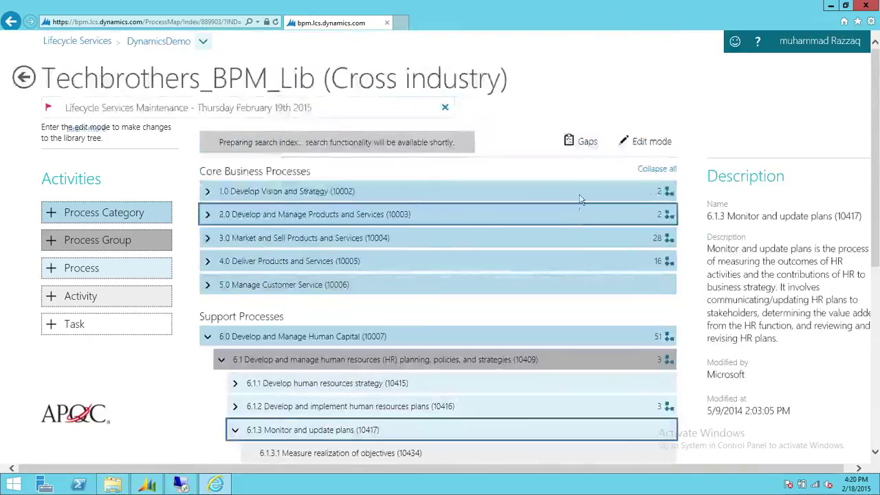
click(647, 142)
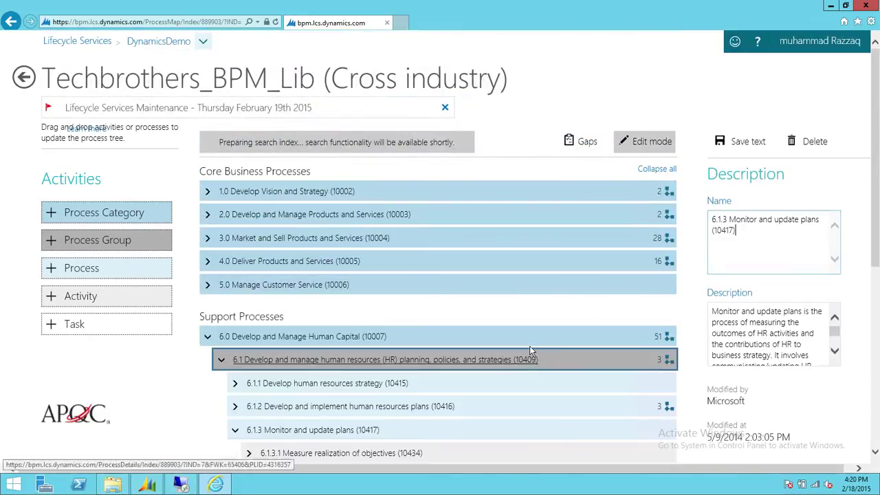
scroll(526, 354, down, 3)
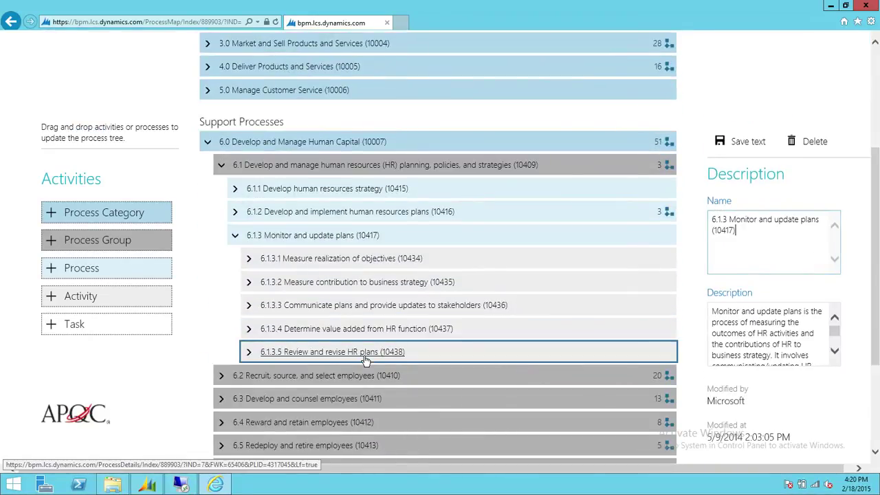
drag(357, 352, 361, 268)
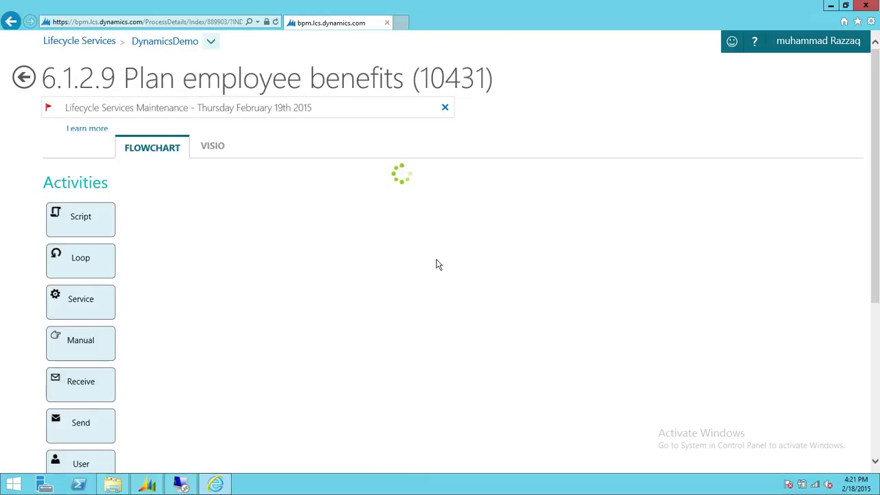
Step: Examine the flowchart, process steps, usage characteristics and video of 6.1.2.9 Plan employee benefits
scroll(557, 302, down, 3)
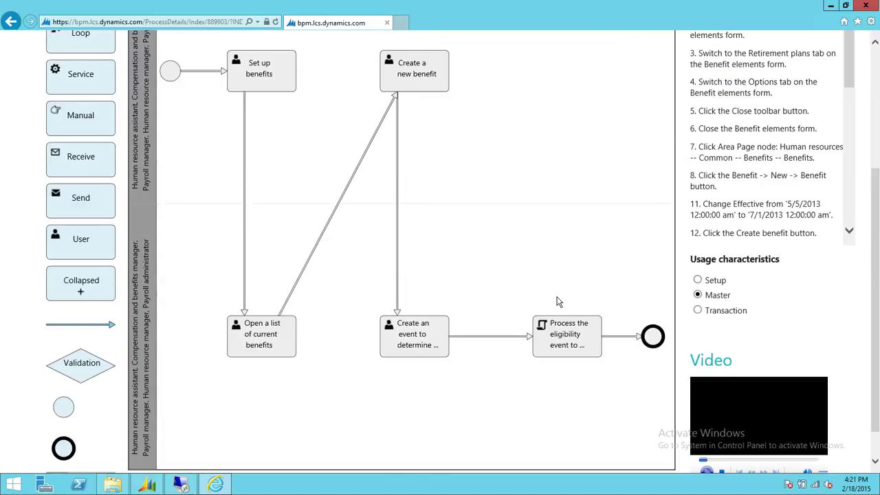
scroll(548, 200, up, 2)
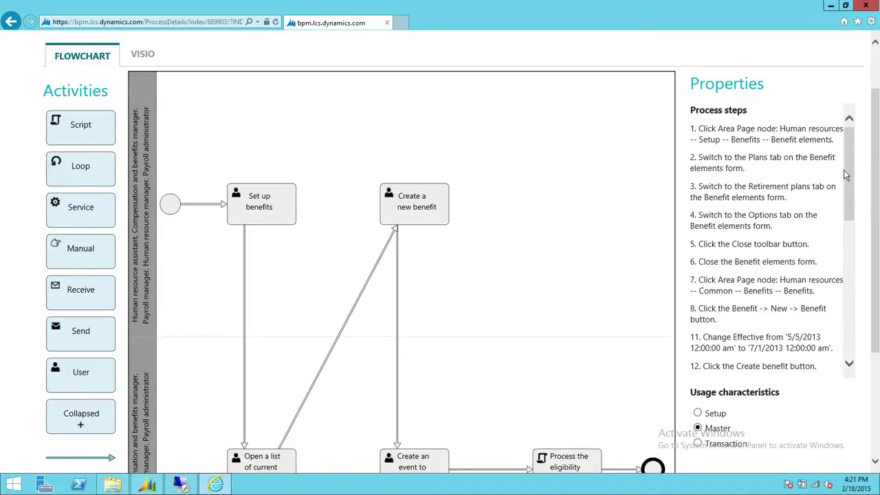
scroll(879, 182, down, 3)
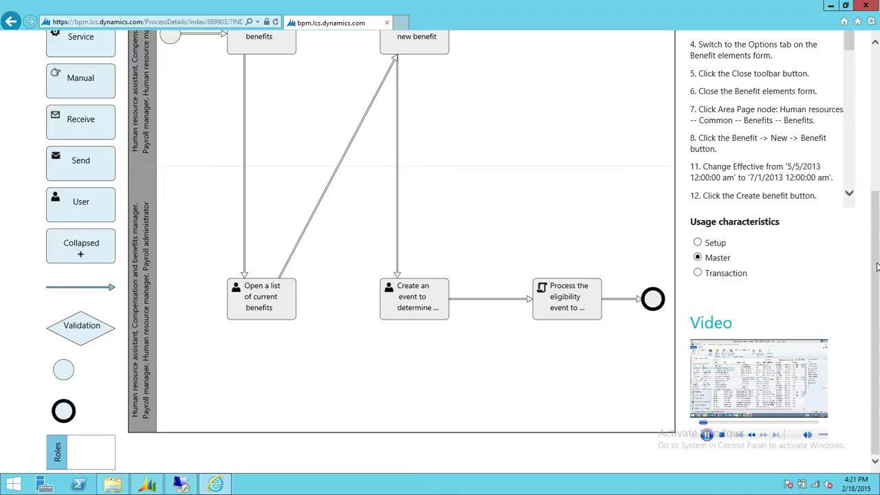
drag(876, 267, 877, 225)
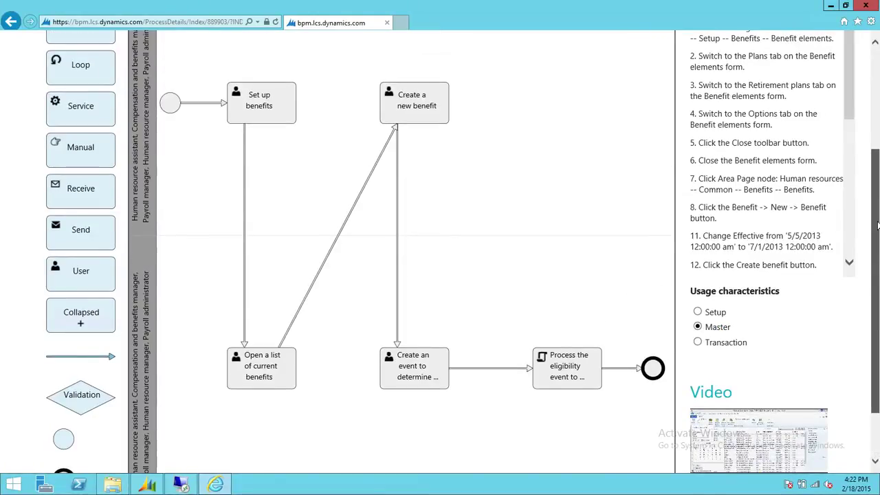
drag(878, 225, 877, 241)
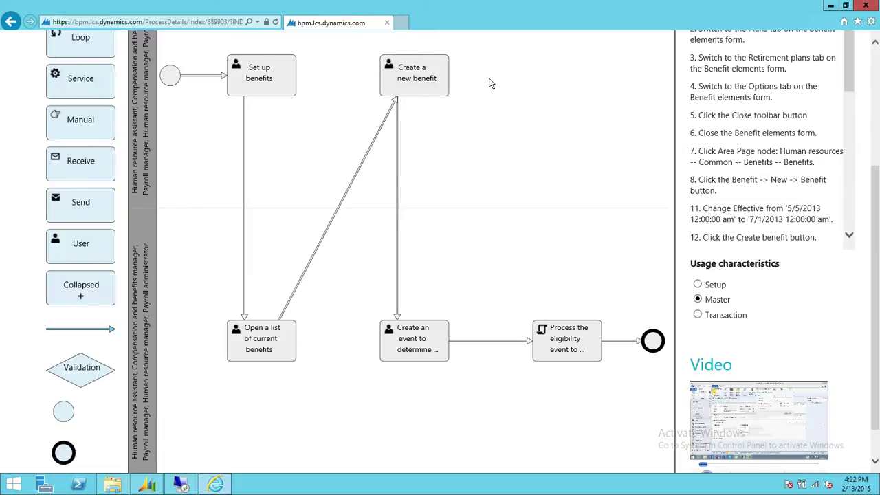
scroll(539, 146, up, 1)
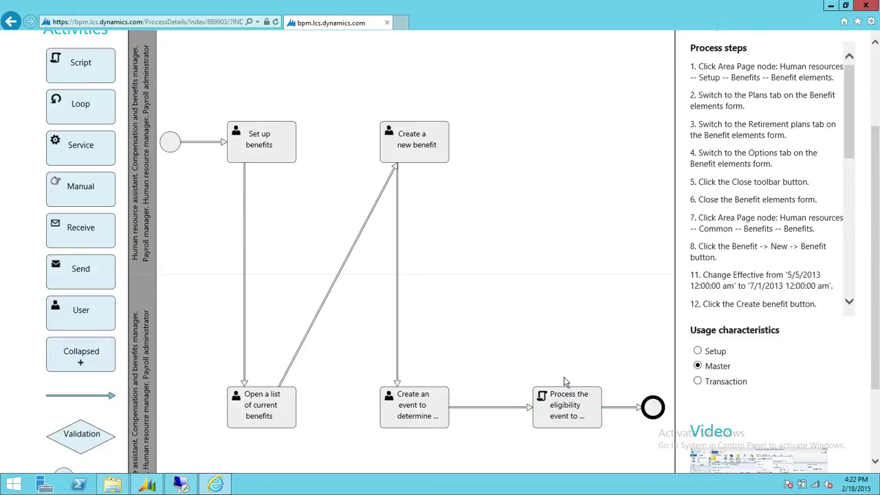
click(621, 407)
scroll(607, 332, down, 2)
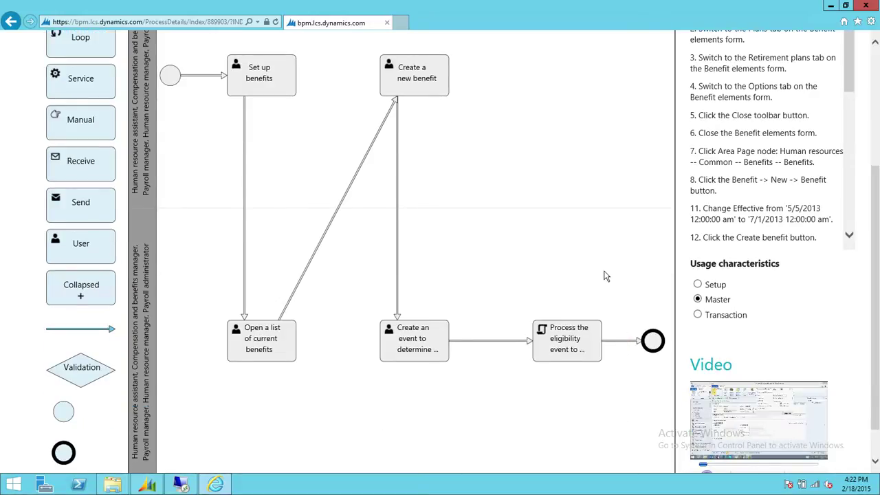
click(621, 338)
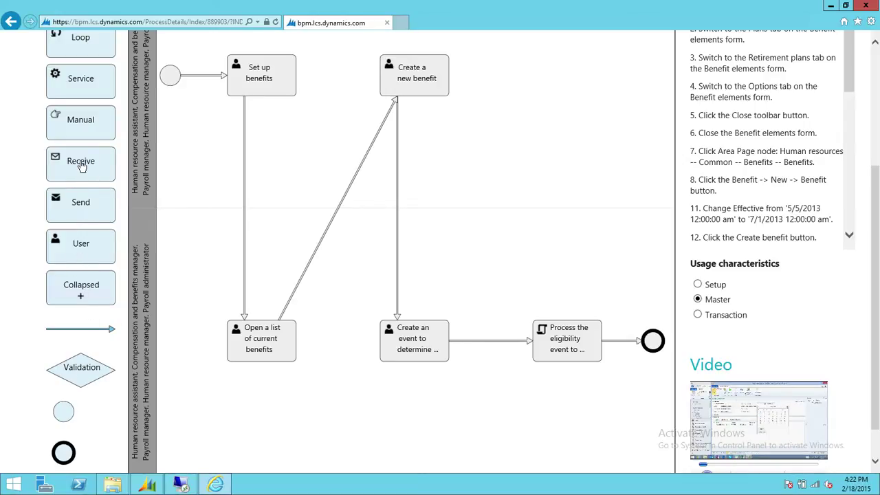
Step: Add a Receive activity to the flowchart's lower lane, above the connector leading to the end event, and select it
drag(73, 158, 616, 253)
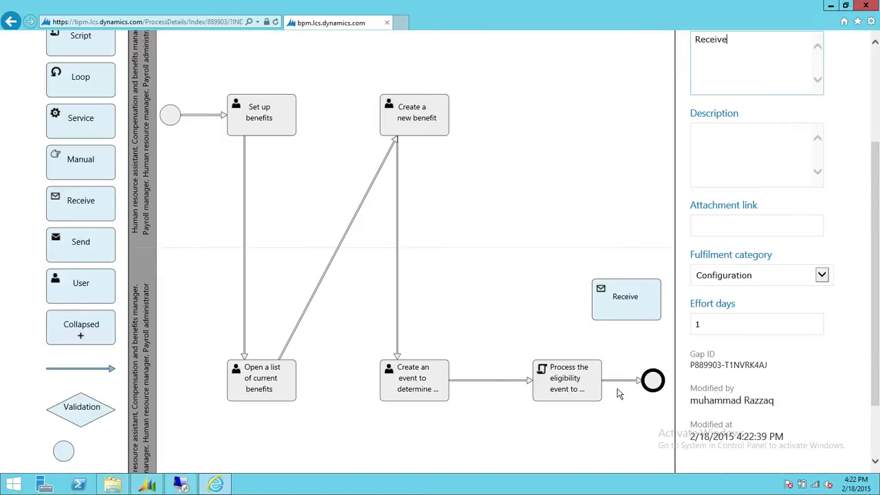
click(639, 307)
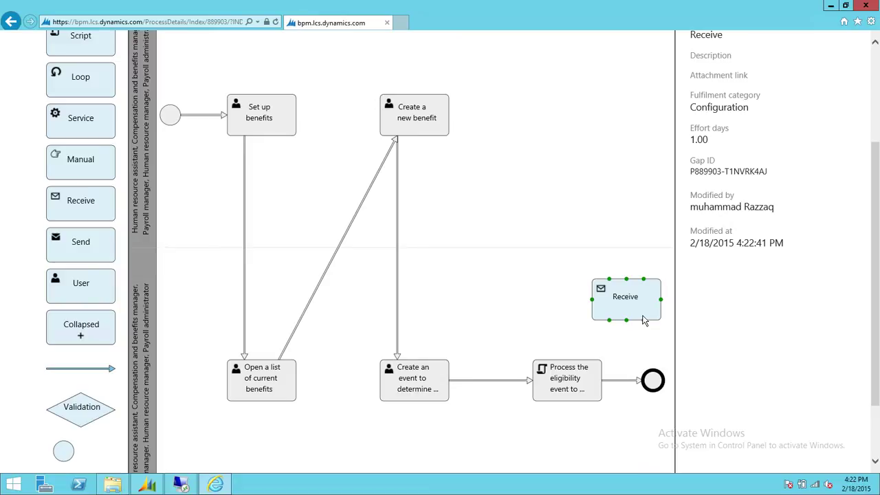
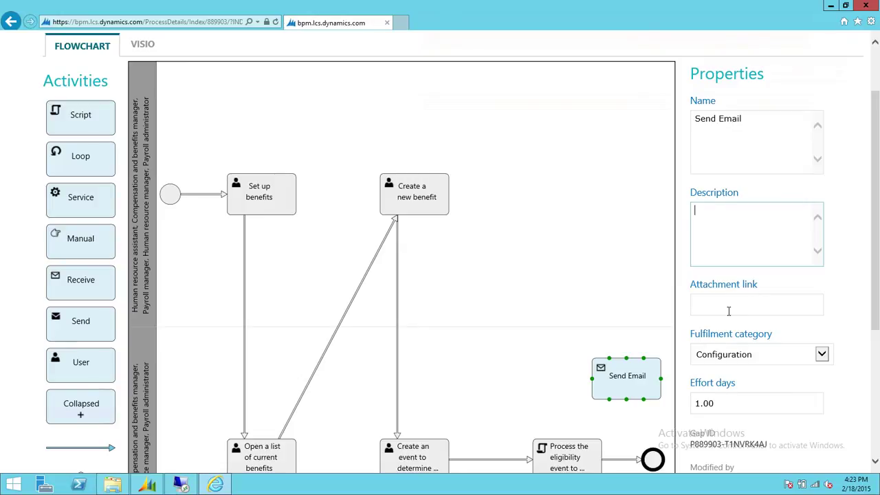
Step: Add a connector from the Process the eligibility event activity to the Send Email activity
scroll(750, 175, down, 3)
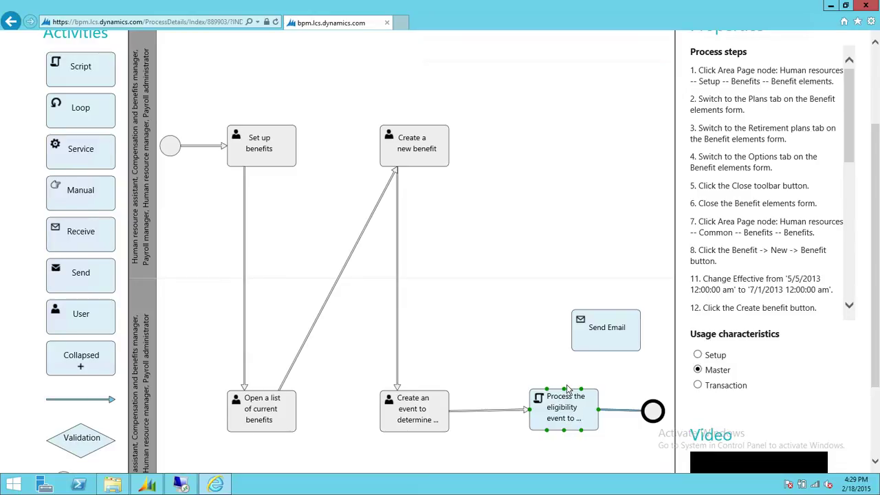
click(590, 337)
drag(102, 402, 589, 339)
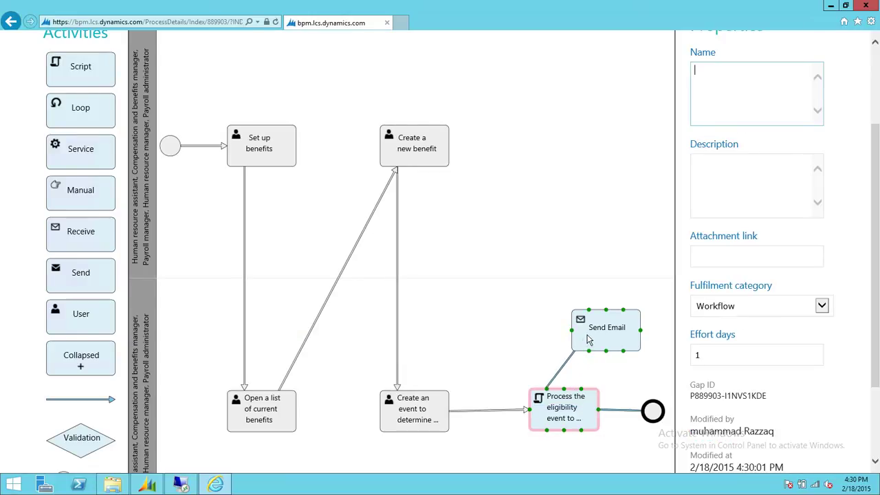
click(589, 339)
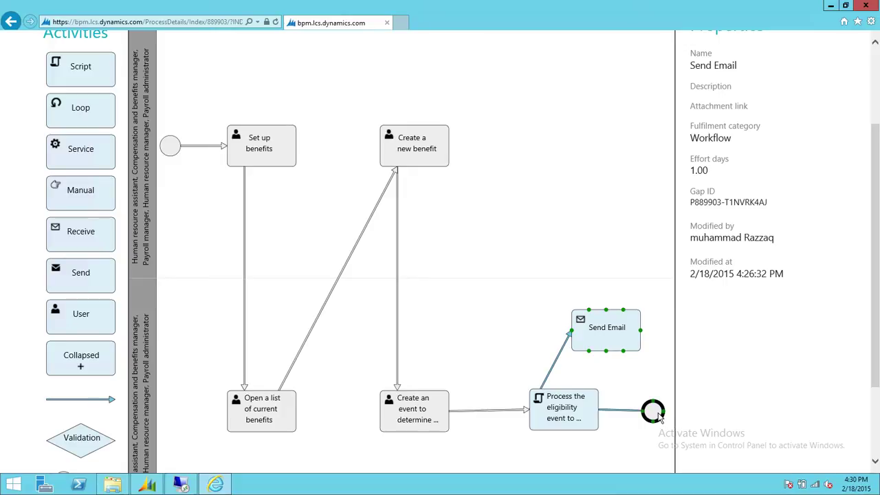
Step: Delete the connector between the Process the eligibility event activity and the end event
click(628, 411)
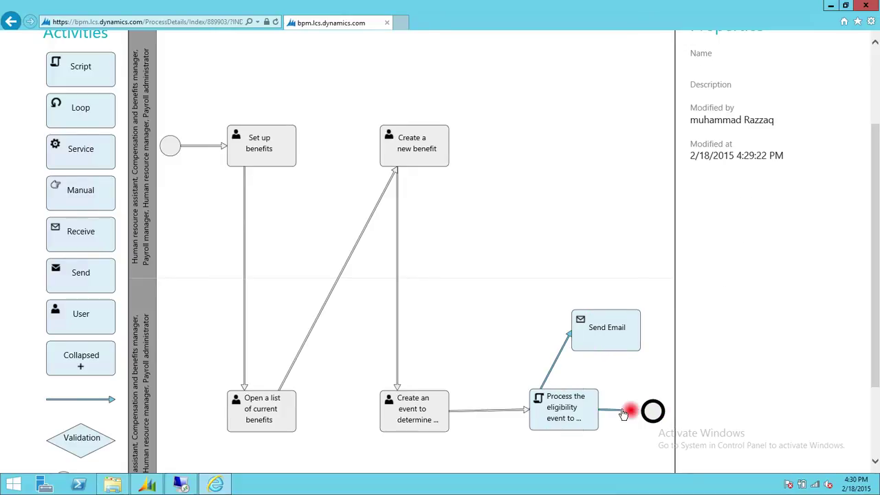
right_click(624, 413)
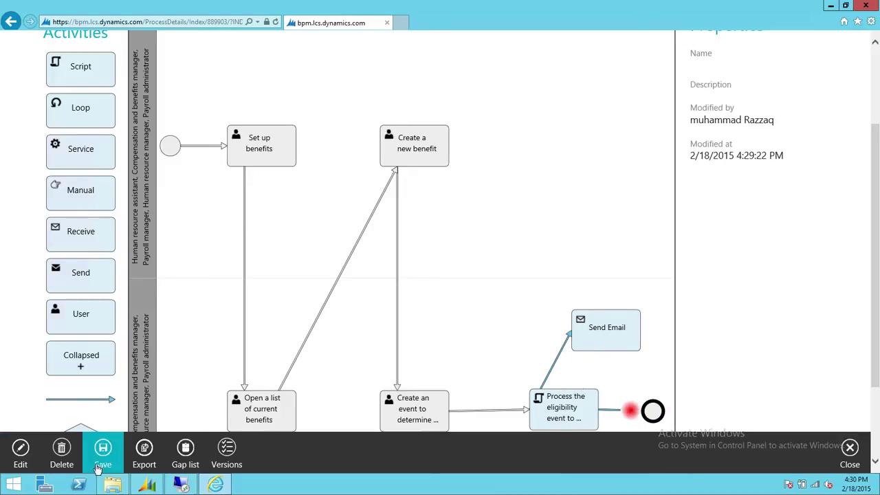
click(69, 459)
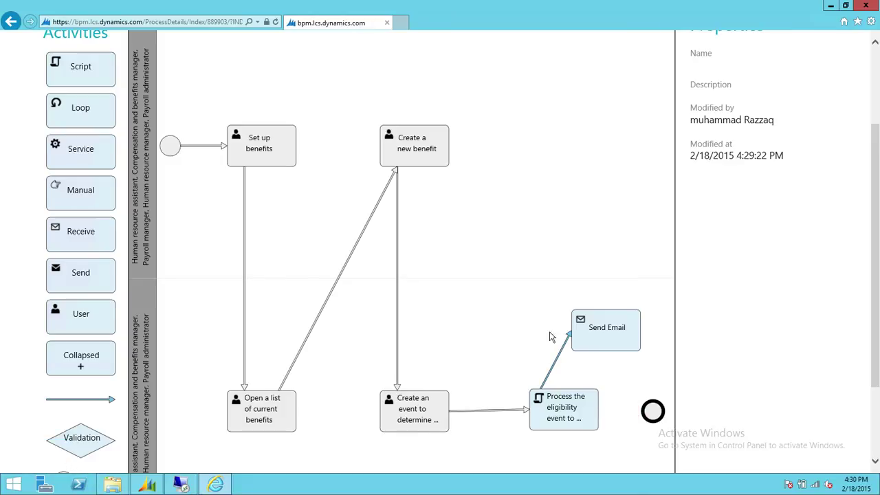
Step: Add a connector from the Send Email activity to the end event
click(614, 338)
drag(96, 400, 619, 330)
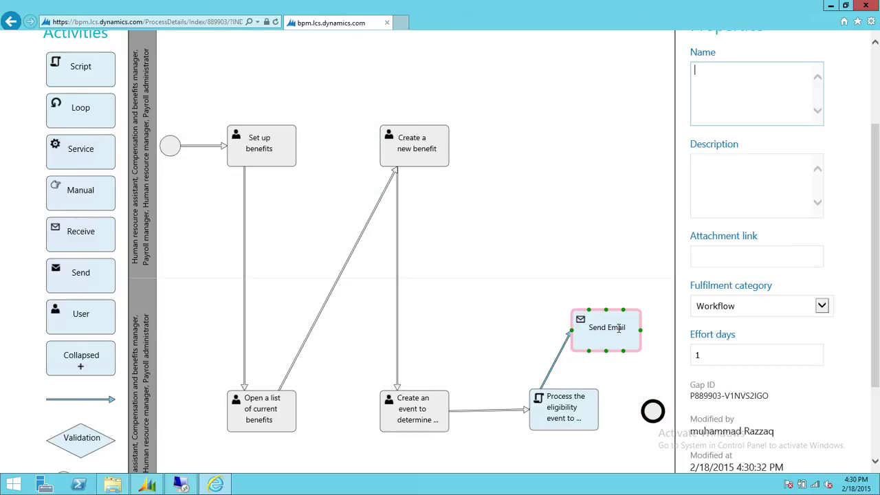
click(653, 412)
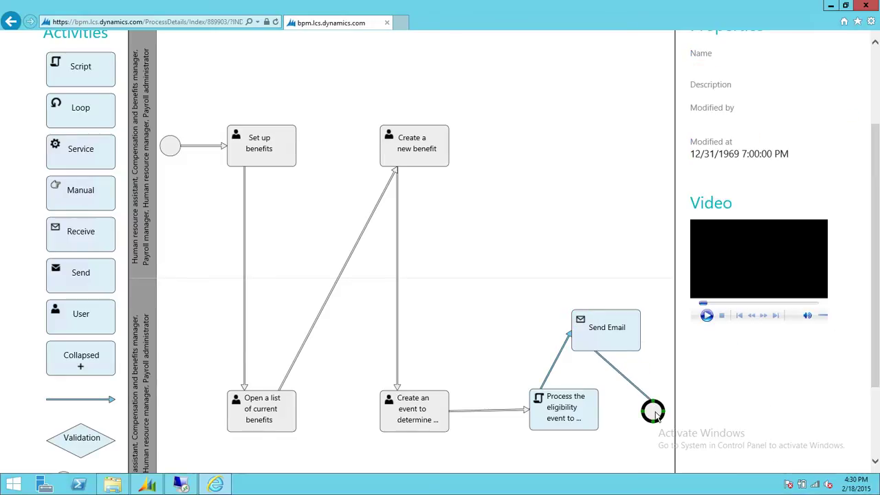
click(526, 220)
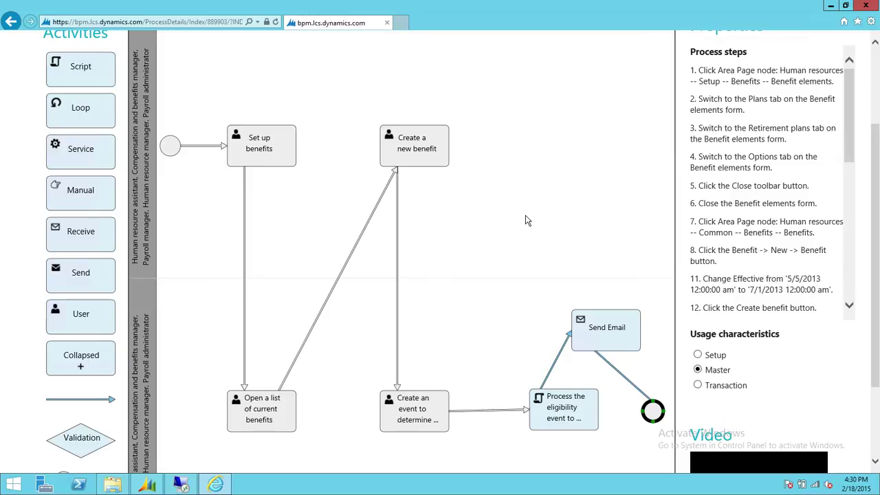
Step: Select the Send Email activity and save the modified Plan employee benefits flowchart
scroll(876, 191, up, 3)
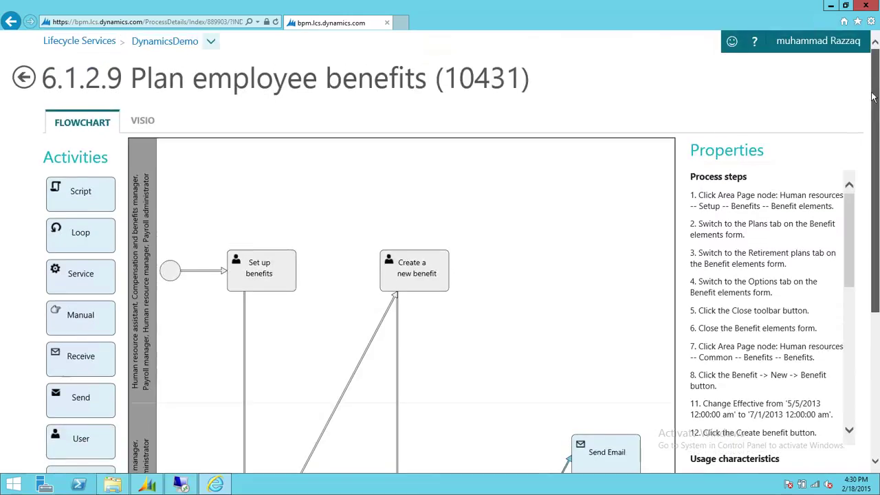
scroll(878, 237, down, 5)
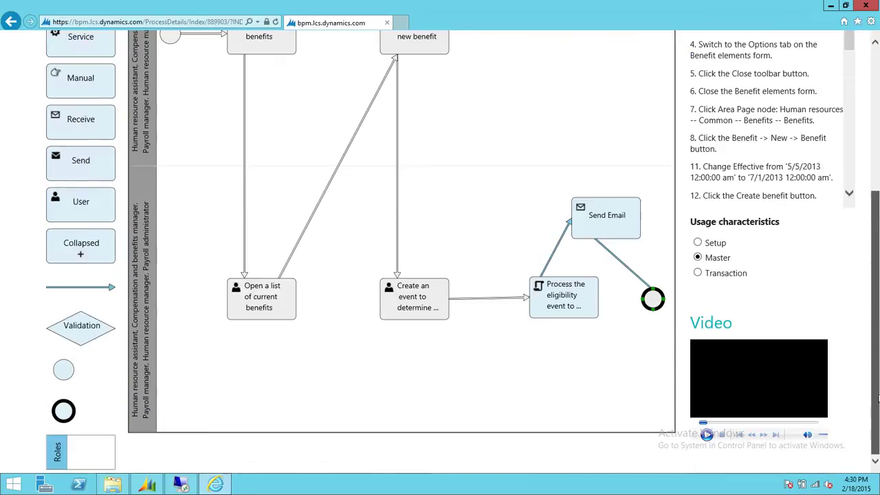
click(609, 234)
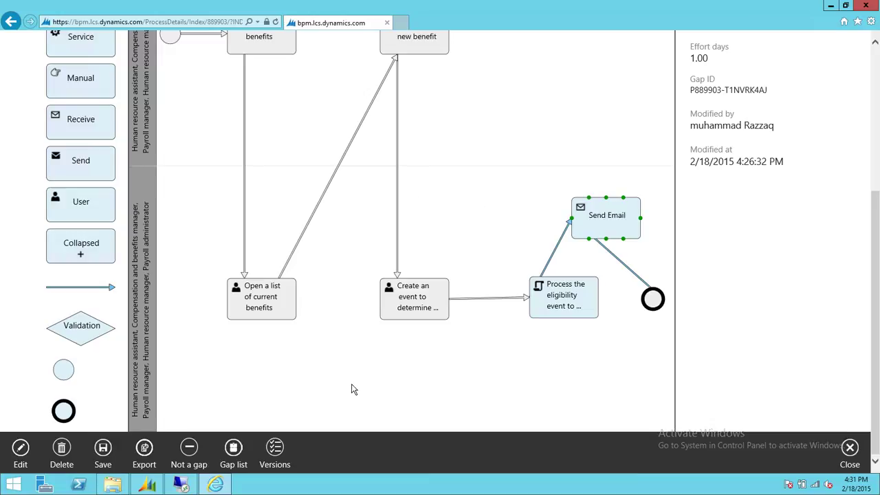
click(104, 456)
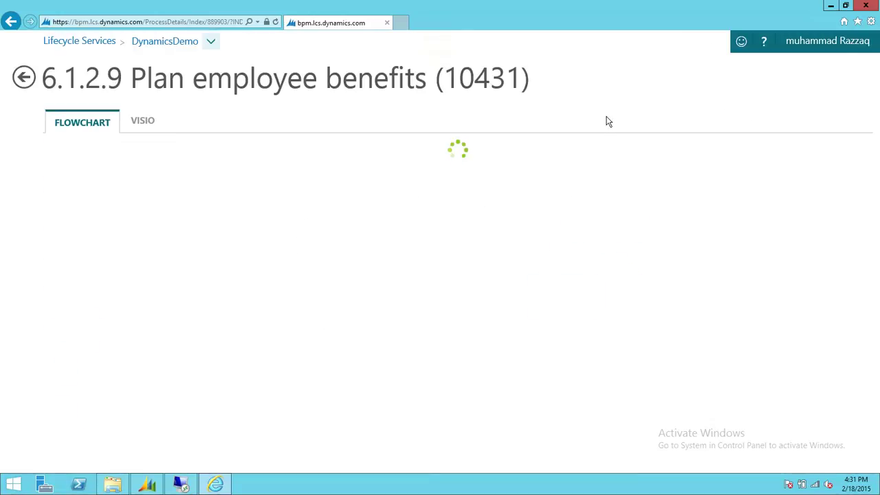
Step: Shift the Send Email activity slightly up and left, and leave the process page without saving that change
scroll(598, 277, down, 3)
drag(612, 224, 588, 196)
drag(871, 275, 868, 135)
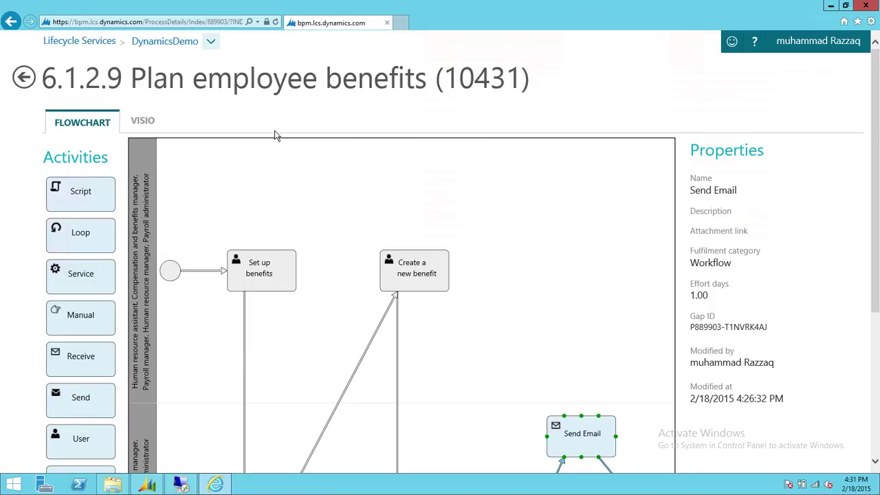
click(23, 77)
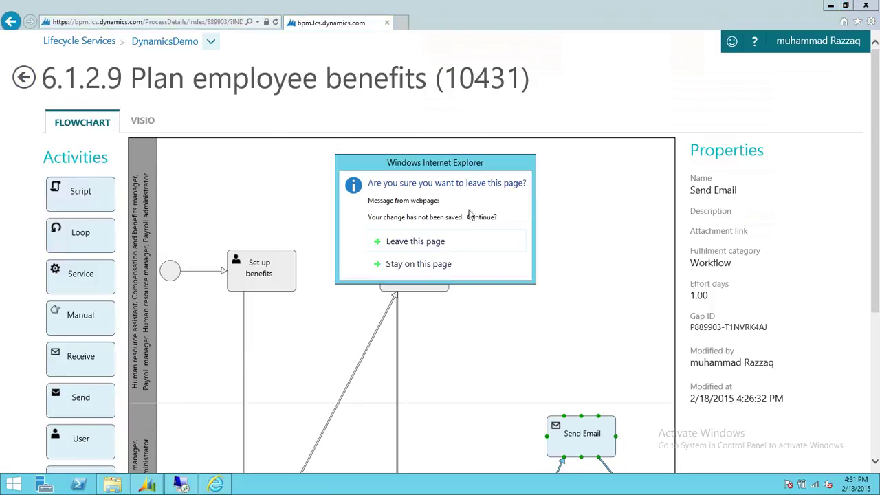
click(434, 242)
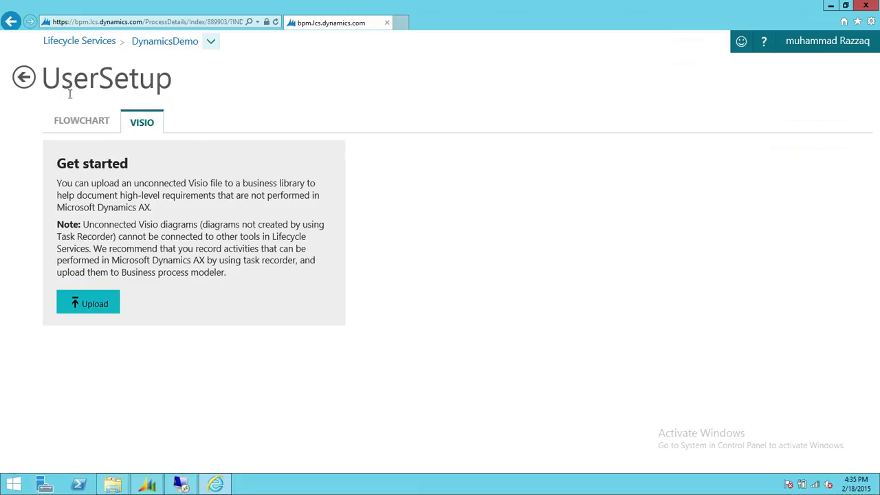
Step: Examine the UserSetup process's flowchart, process steps, usage characteristics and video, and its Visio upload option
click(81, 122)
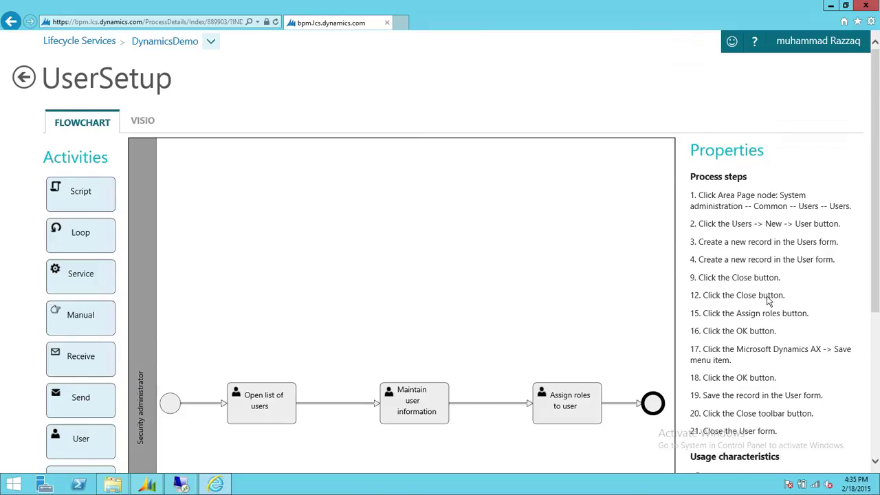
scroll(767, 274, down, 2)
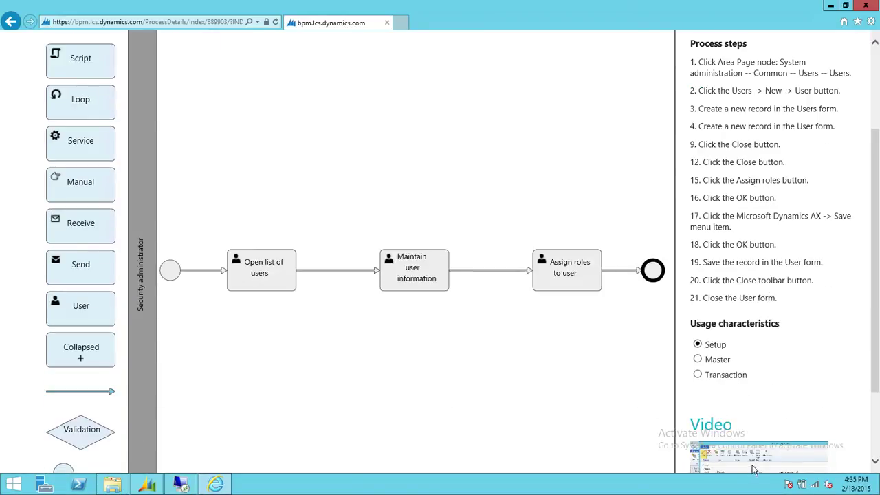
scroll(307, 156, up, 2)
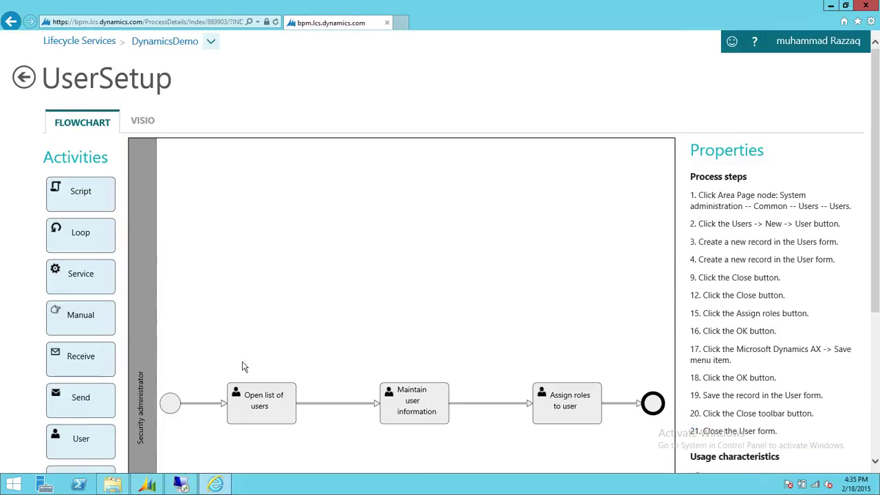
click(147, 122)
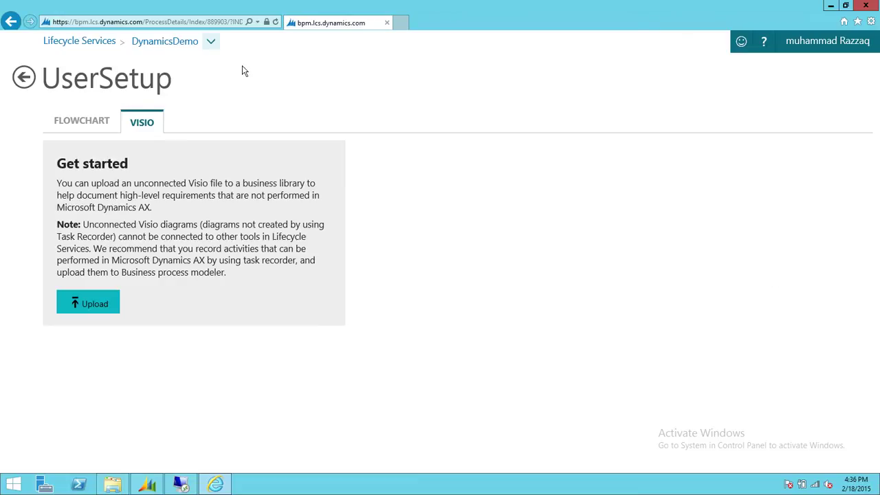
click(93, 122)
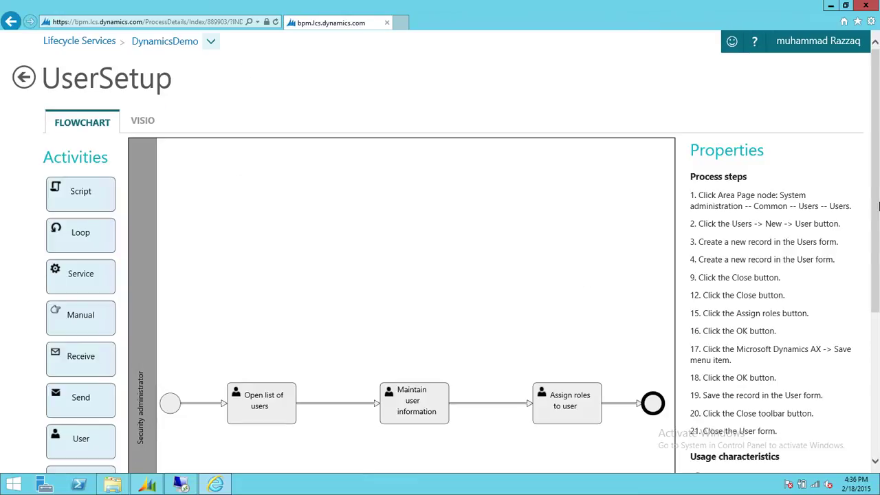
scroll(878, 206, down, 4)
scroll(879, 220, up, 3)
scroll(877, 220, up, 2)
click(464, 488)
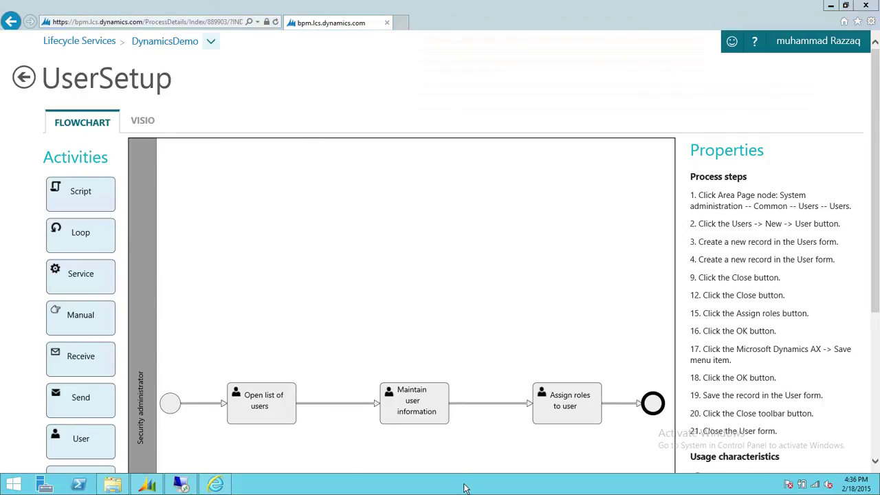